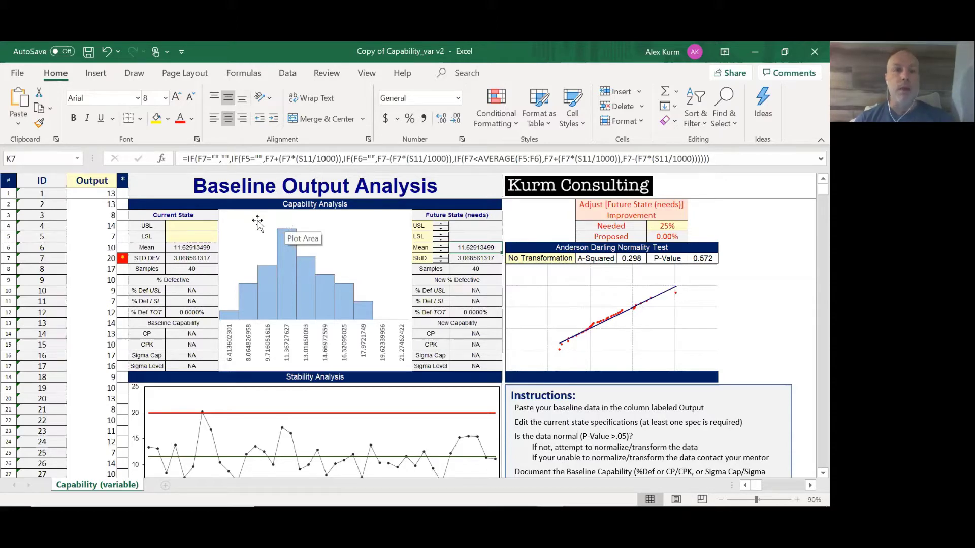
Review the baseline data in the Output column, selecting from the first value down through the empty rows below the data
click(92, 186)
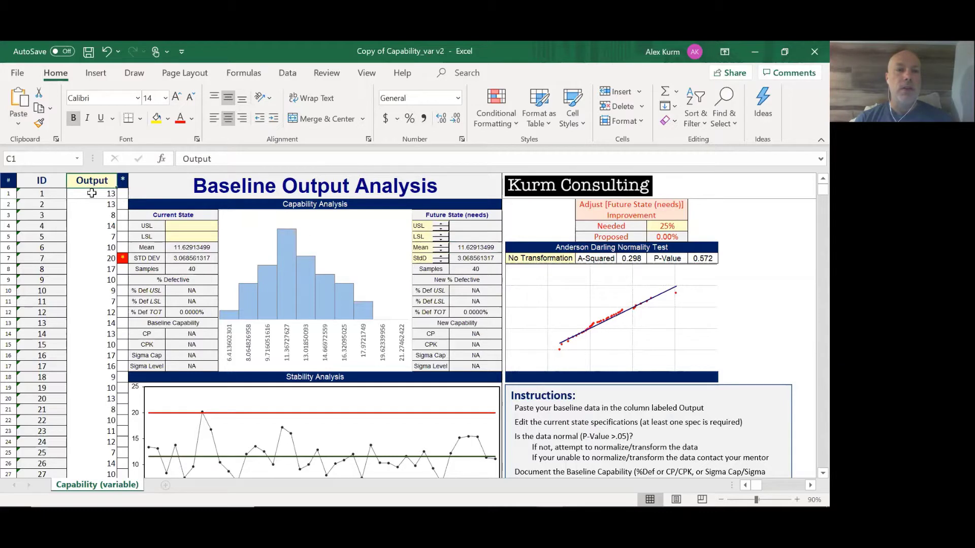
click(91, 193)
key(Up)
key(Down)
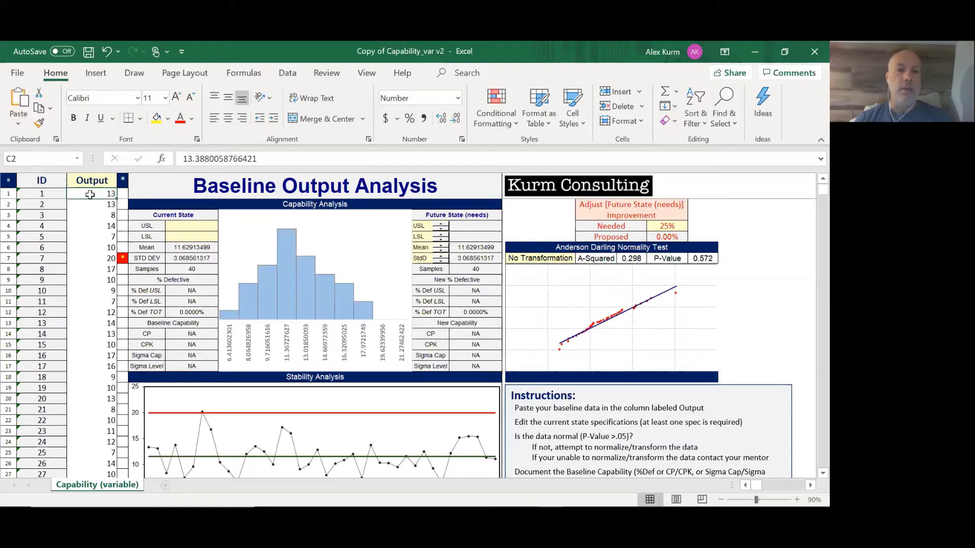
key(shift+Down)
key(shift+Down)
key(shift+Down)
key(shift+Down)
key(shift+Down)
key(shift+Down)
key(shift+Down)
key(shift+Down)
key(shift+Down)
key(shift+Down)
key(shift+Down)
key(shift+Down)
key(shift+Down)
key(shift+Down)
key(shift+Down)
key(shift+Down)
key(shift+Down)
key(shift+Down)
key(shift+Down)
key(shift+Down)
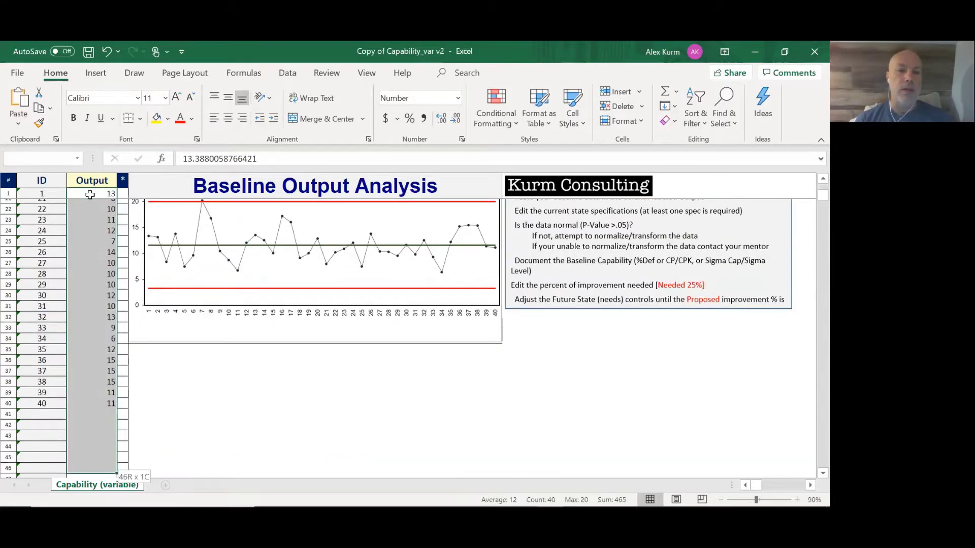
key(shift+Down)
key(shift+Down)
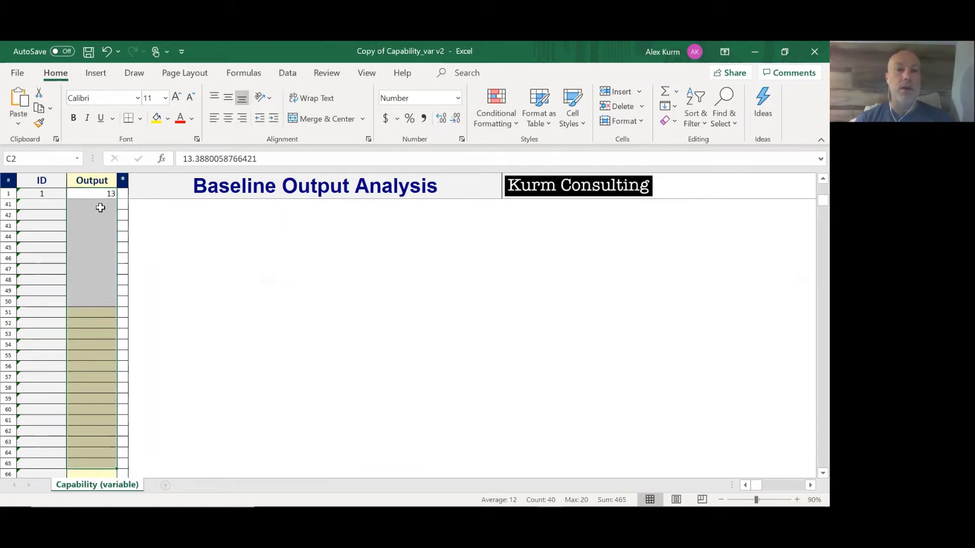
scroll(100, 208, up, 13)
click(100, 216)
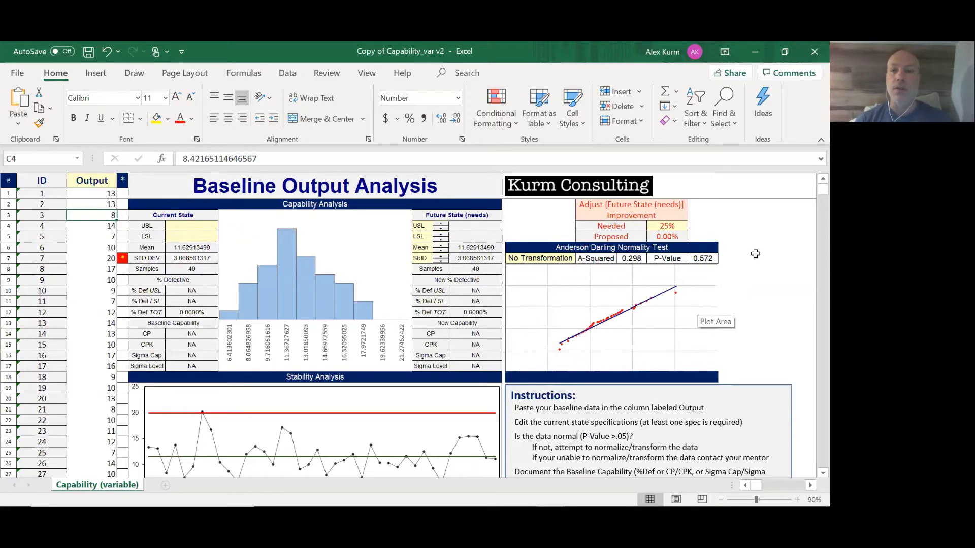
Examine the Anderson Darling P-Value, the Stability Analysis chart and the flagged Output value for ID 7
click(703, 259)
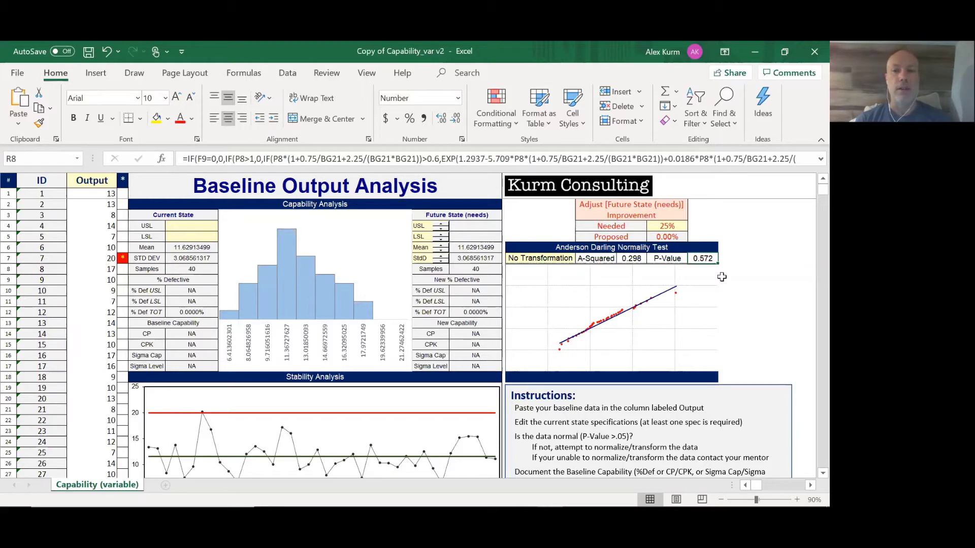
scroll(721, 277, down, 3)
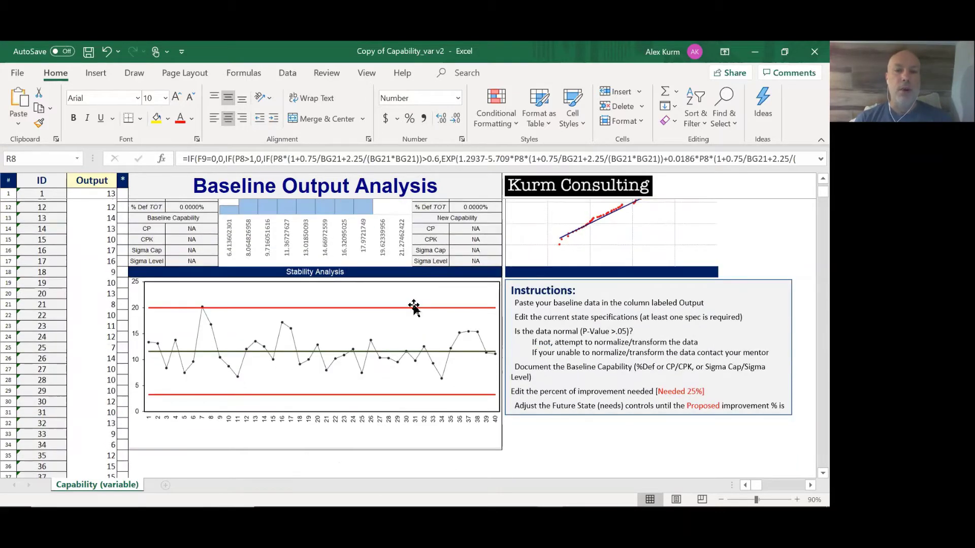
scroll(413, 307, down, 1)
right_click(384, 257)
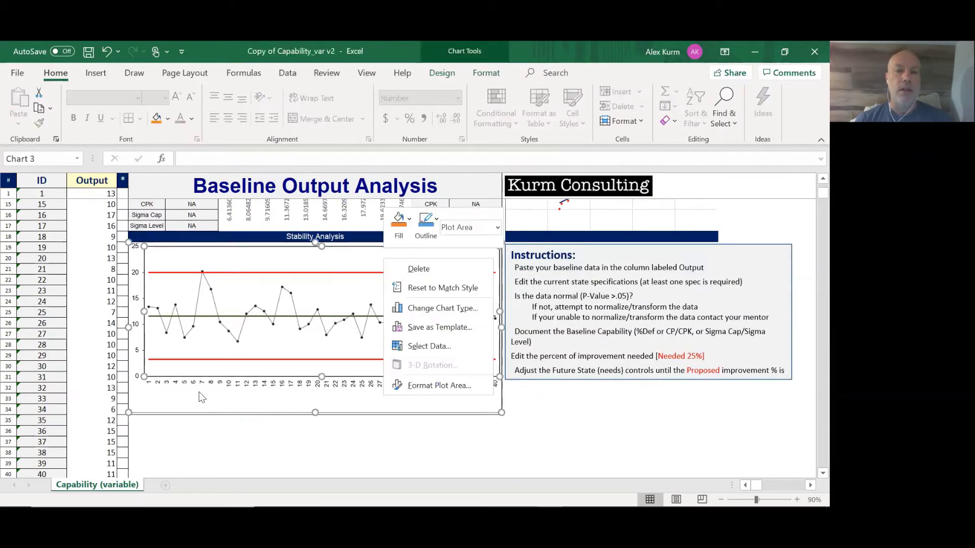
key(Escape)
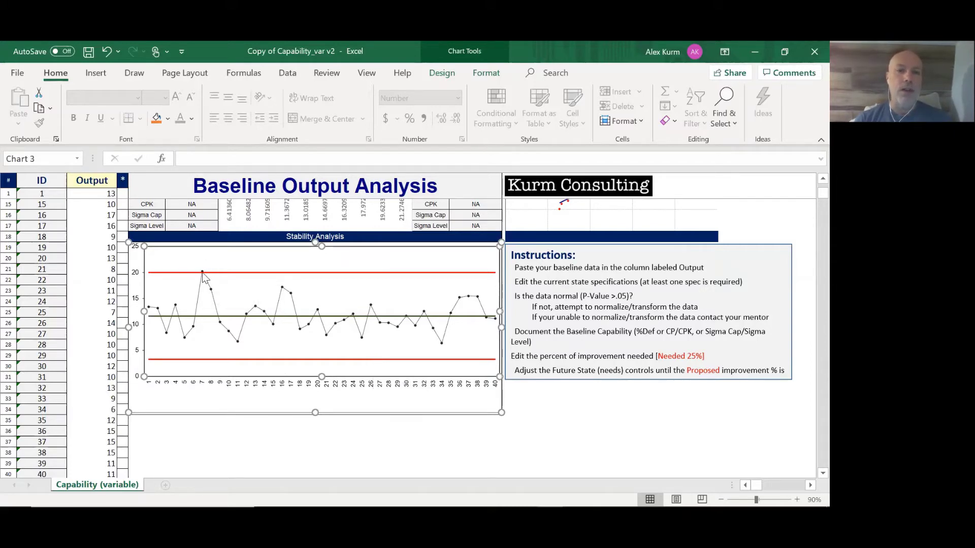
scroll(90, 268, up, 4)
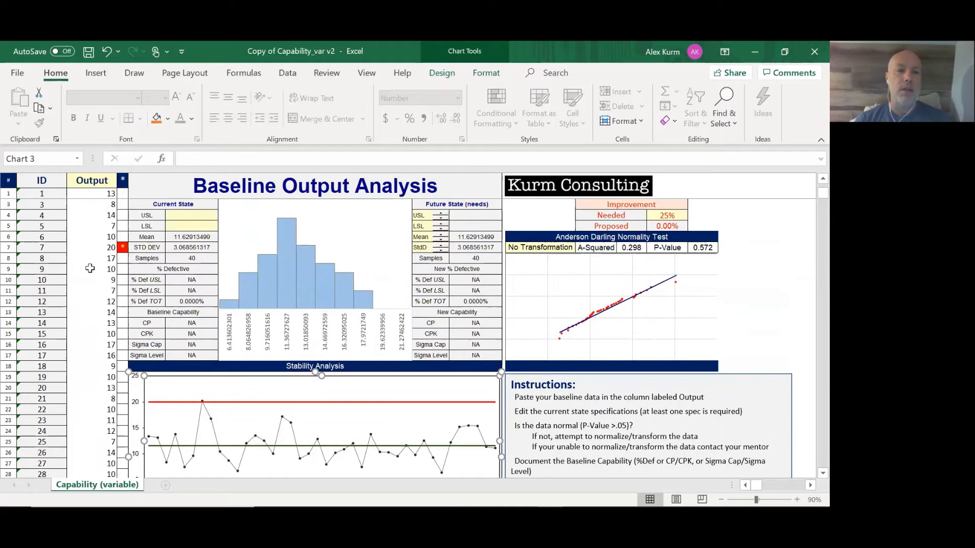
click(109, 248)
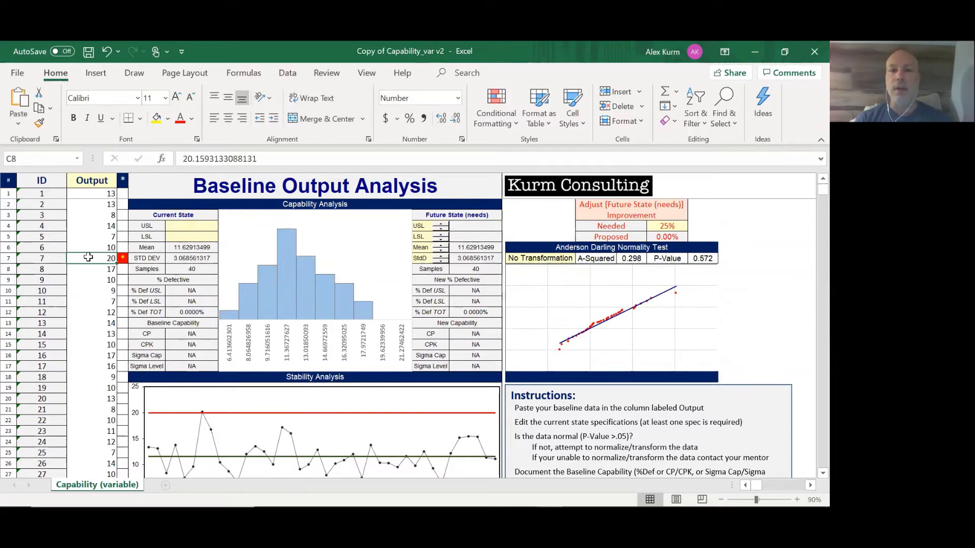
Enter the Current State specification limits: USL 15 and LSL 5
click(188, 237)
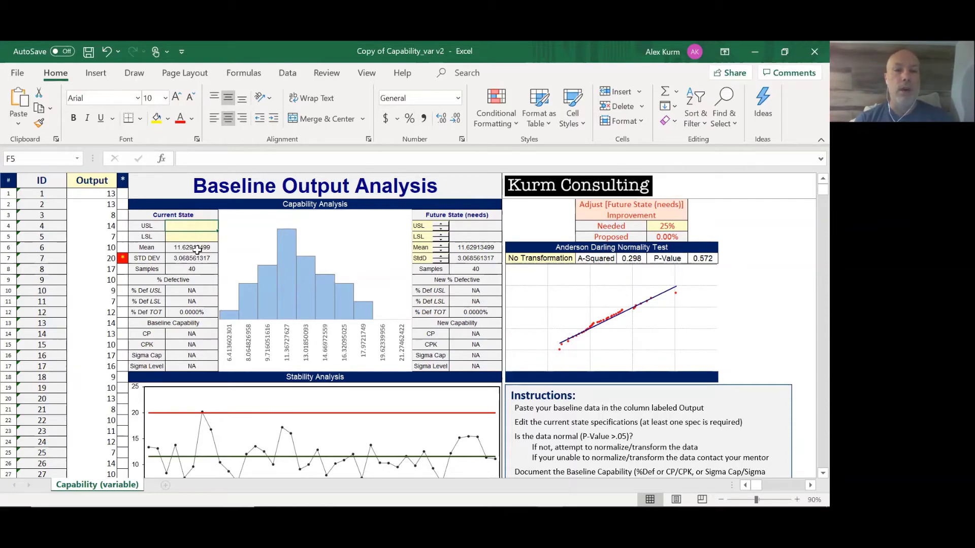
text(15)
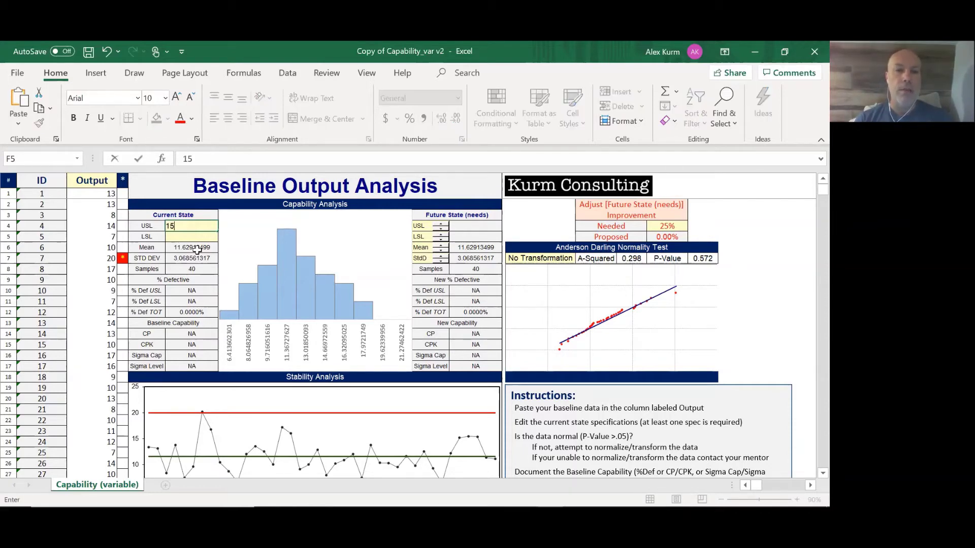
key(Return)
text(5)
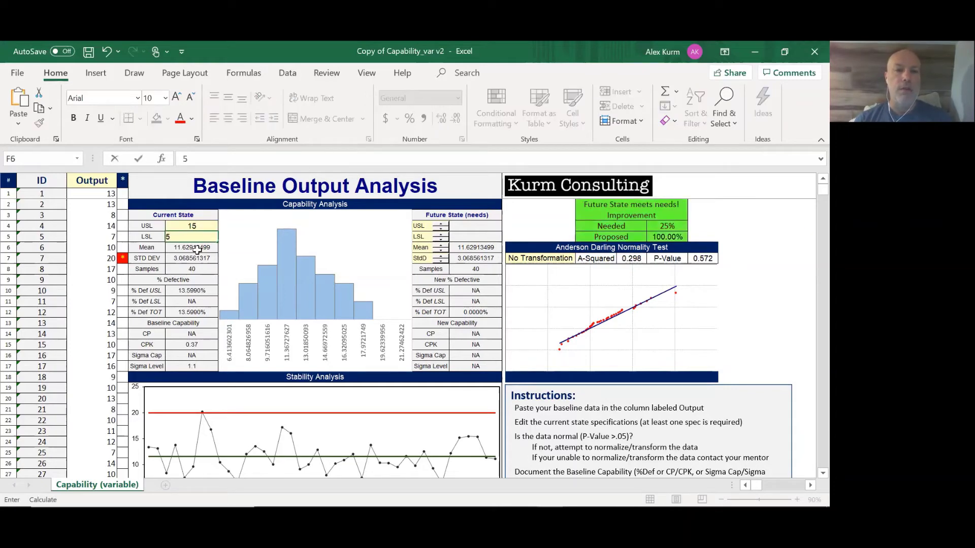
key(Return)
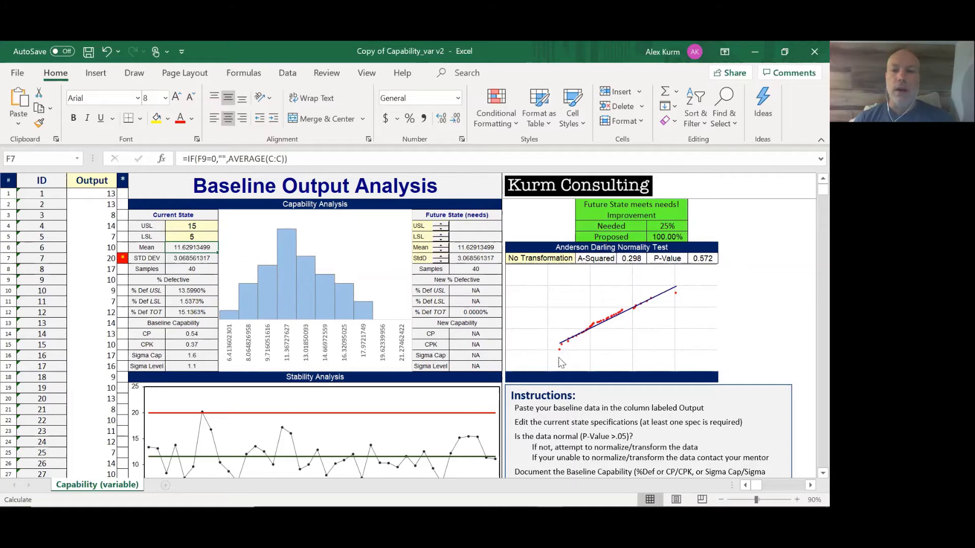
Enter the Future State (needs) specification limits: USL 15 and LSL 5
click(482, 229)
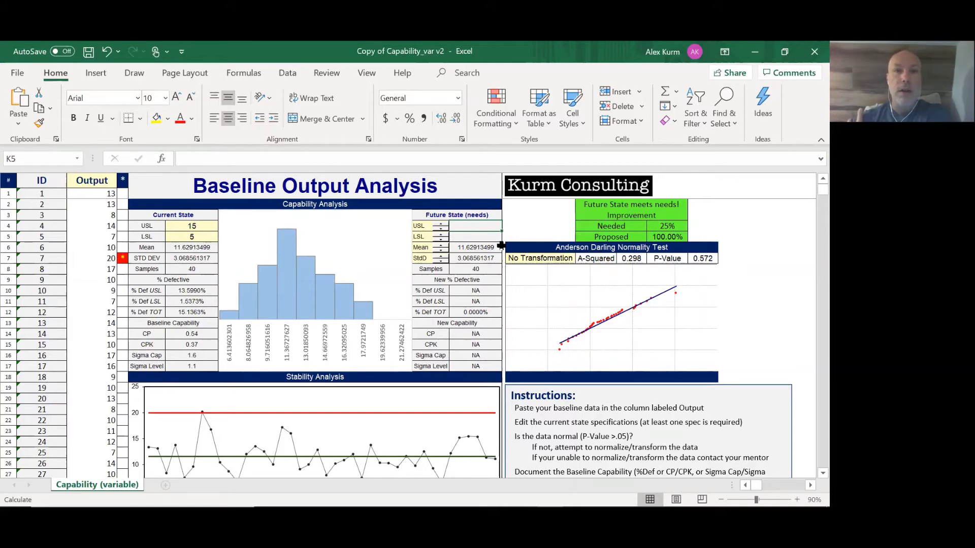
text(15)
key(Return)
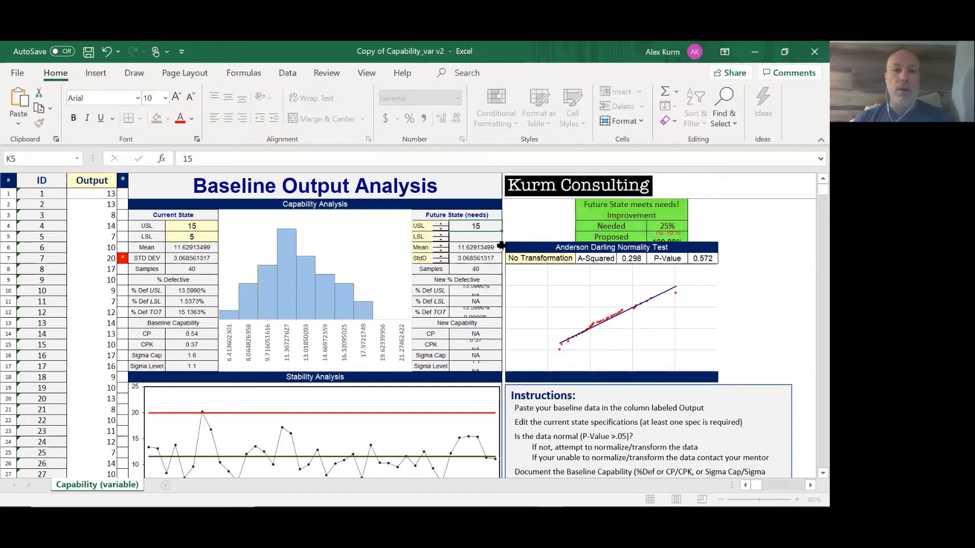
text(5)
key(Return)
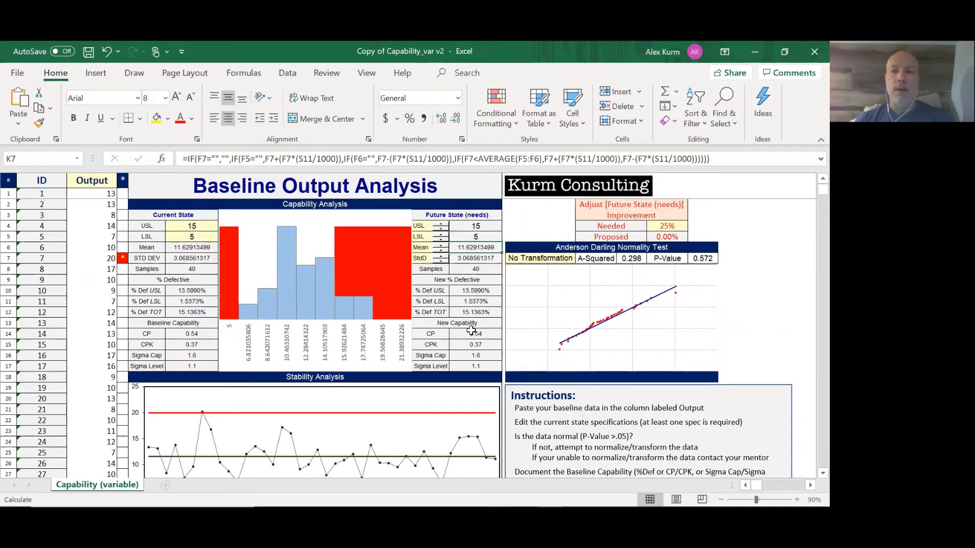
Examine the capability histogram's out-of-spec regions against the Current State USL and LSL
scroll(471, 331, down, 1)
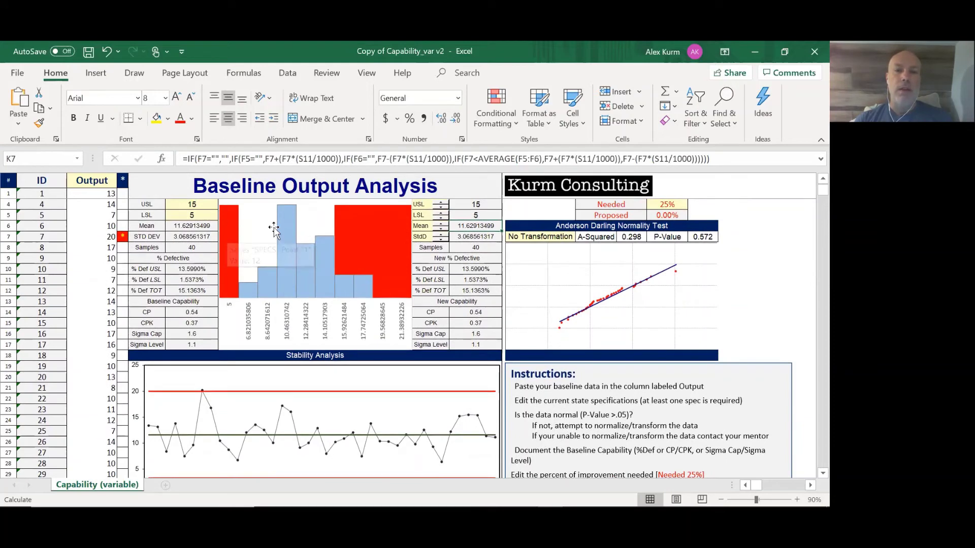
mouse_move(409, 293)
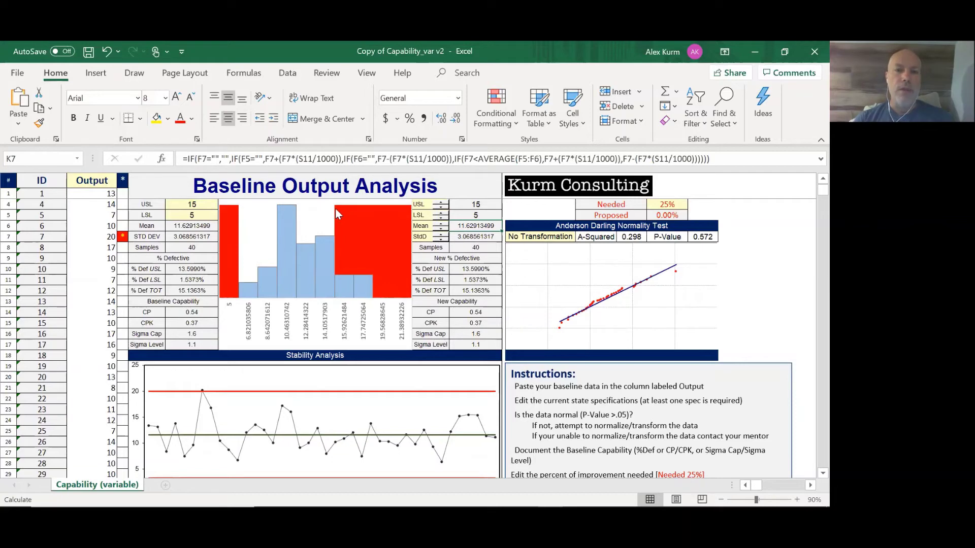
mouse_move(336, 212)
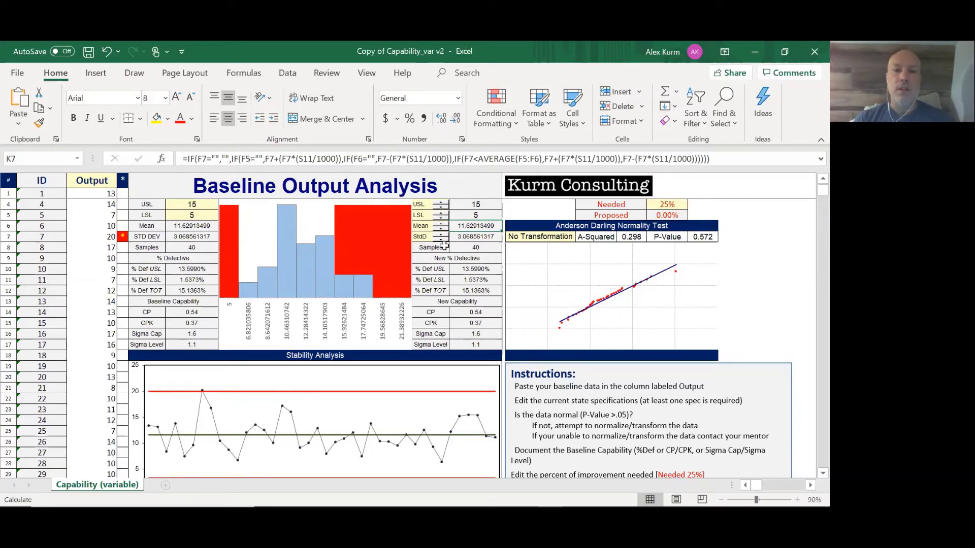
click(203, 203)
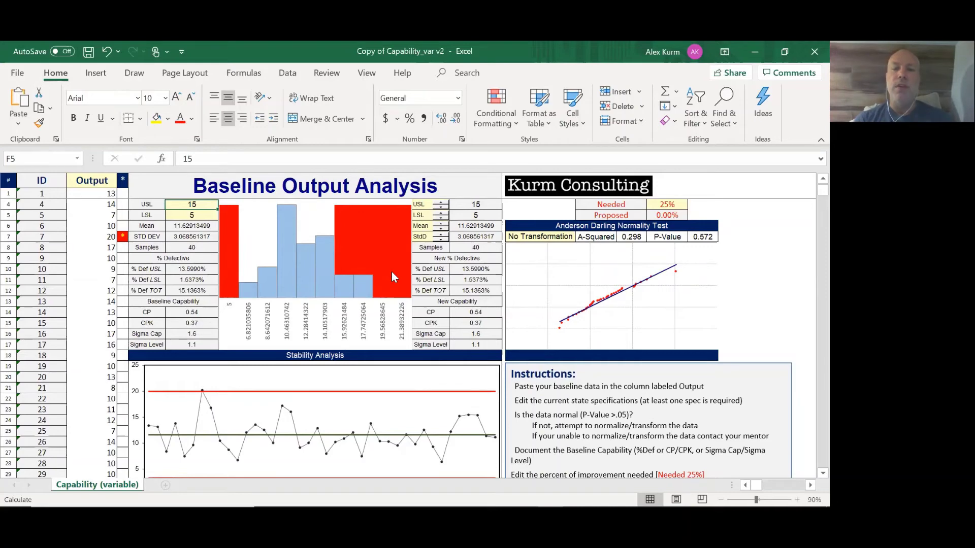
mouse_move(391, 272)
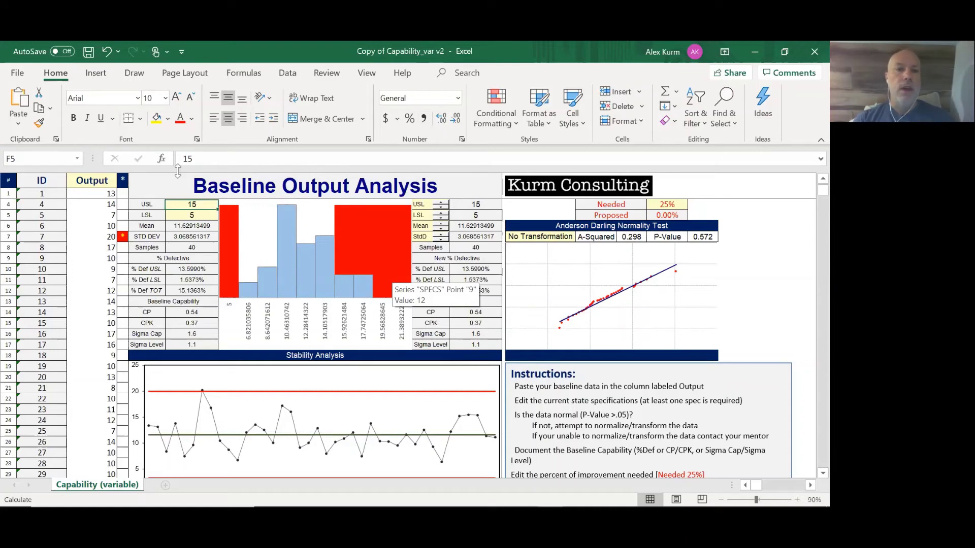
click(202, 215)
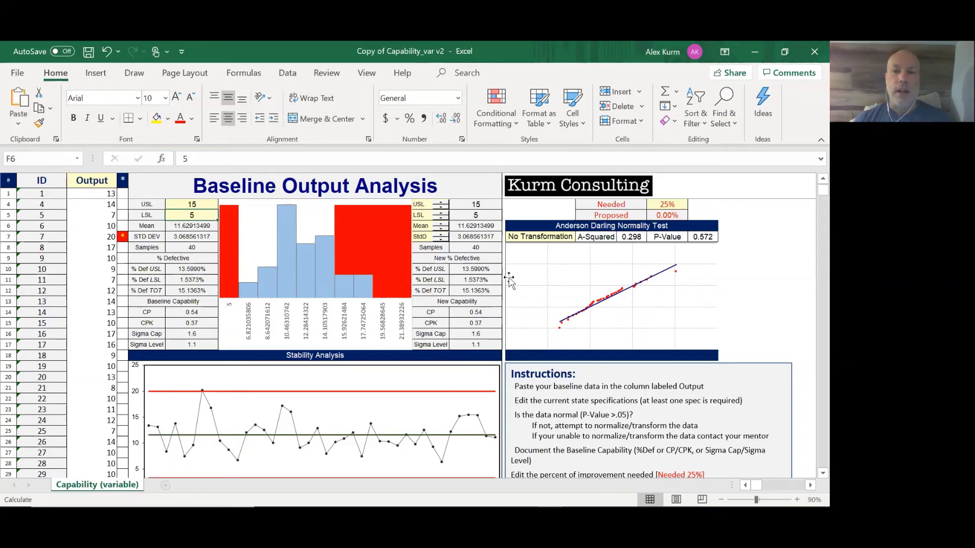
Inspect the New % Defective results for the USL, the LSL and the total in the Future State section
click(486, 259)
click(484, 303)
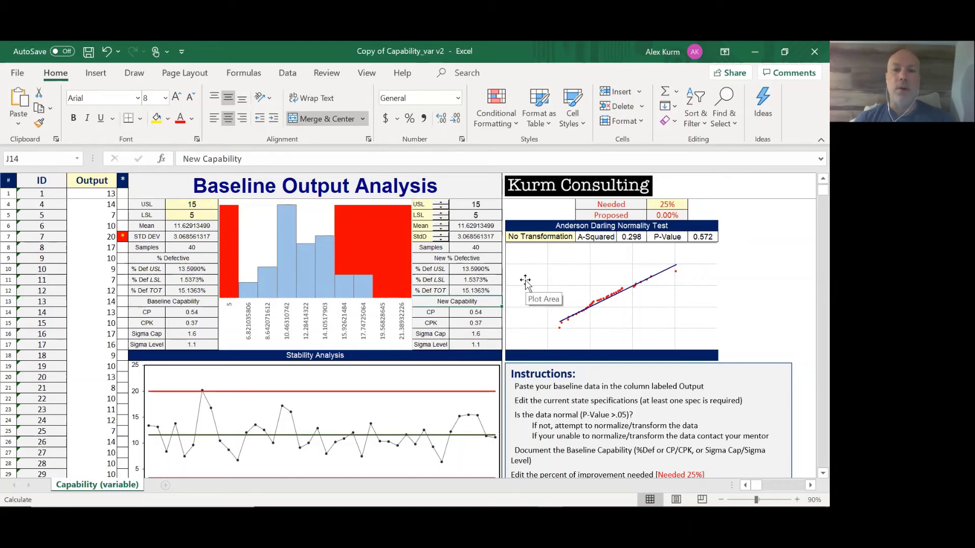
click(476, 290)
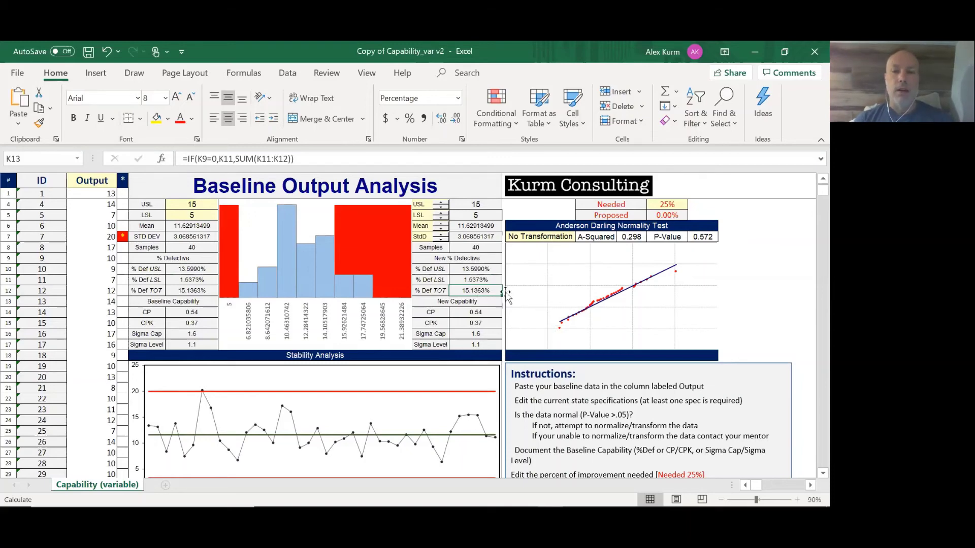
right_click(497, 271)
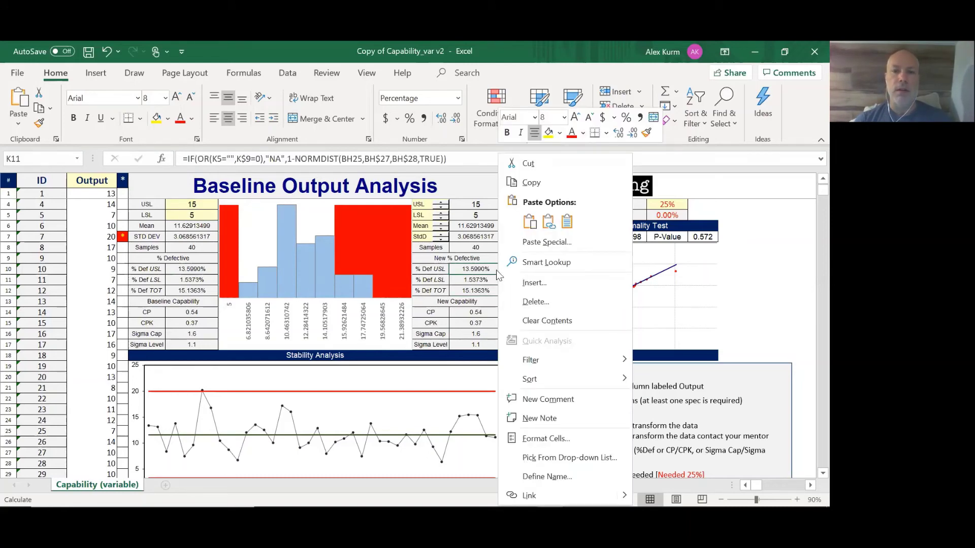
click(495, 269)
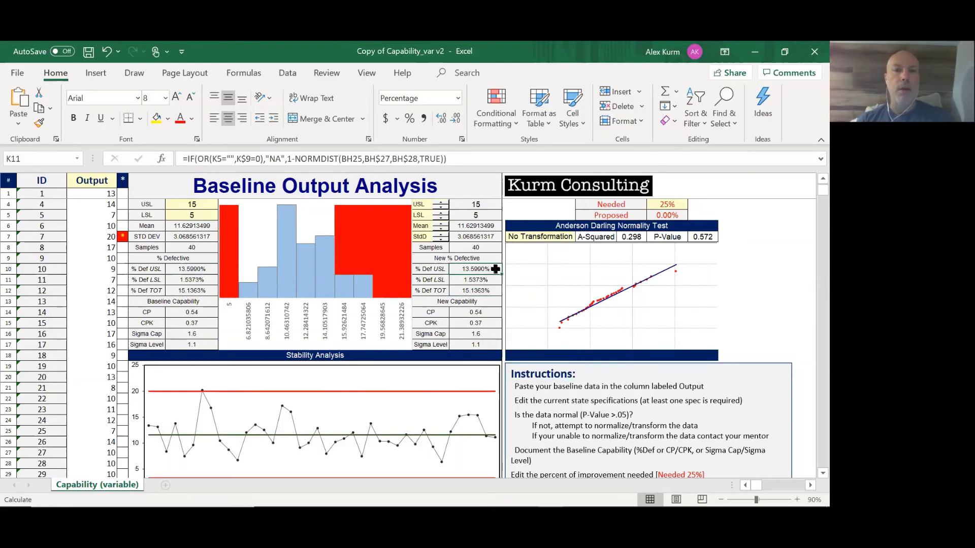
click(488, 301)
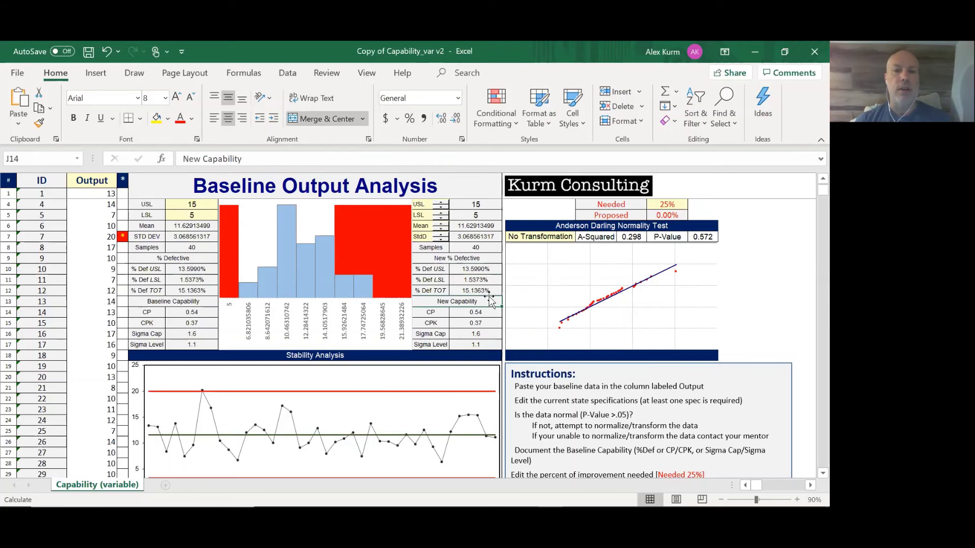
click(480, 290)
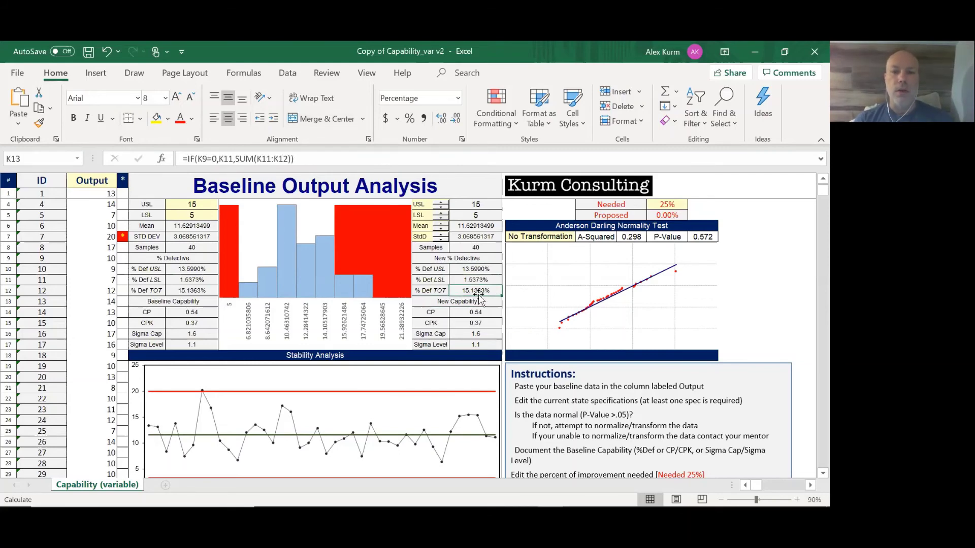
Inspect the New Capability CP and Sigma Cap results, and view the Stability Analysis chart again
click(489, 311)
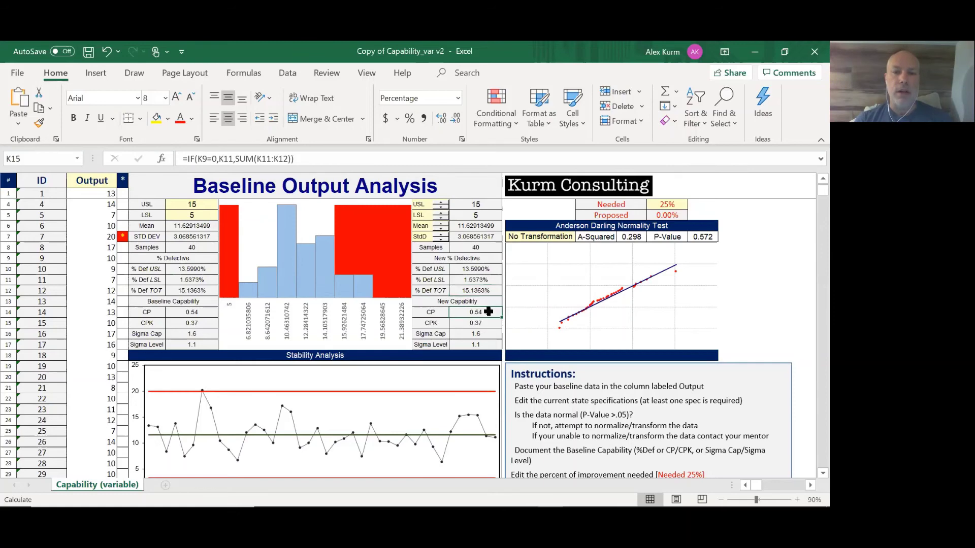
right_click(488, 312)
key(Escape)
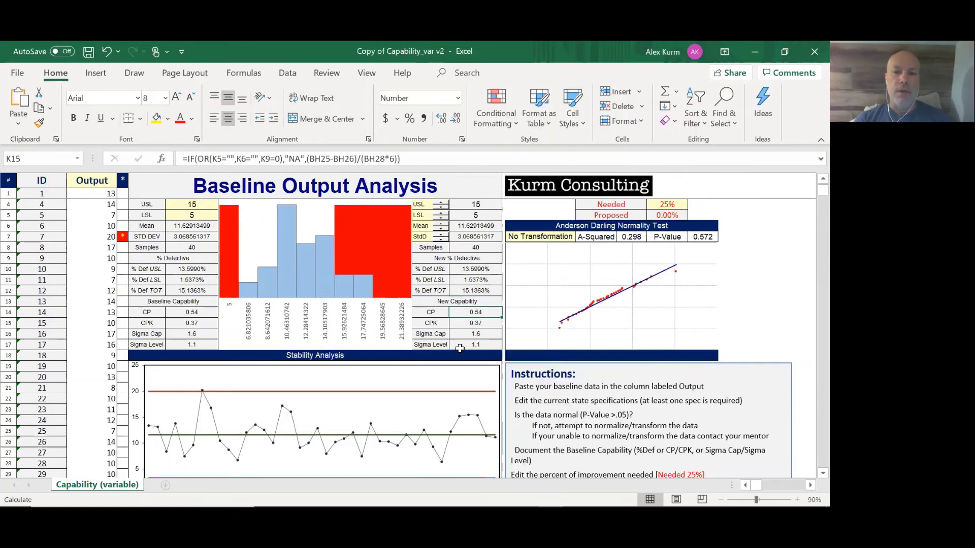
click(458, 334)
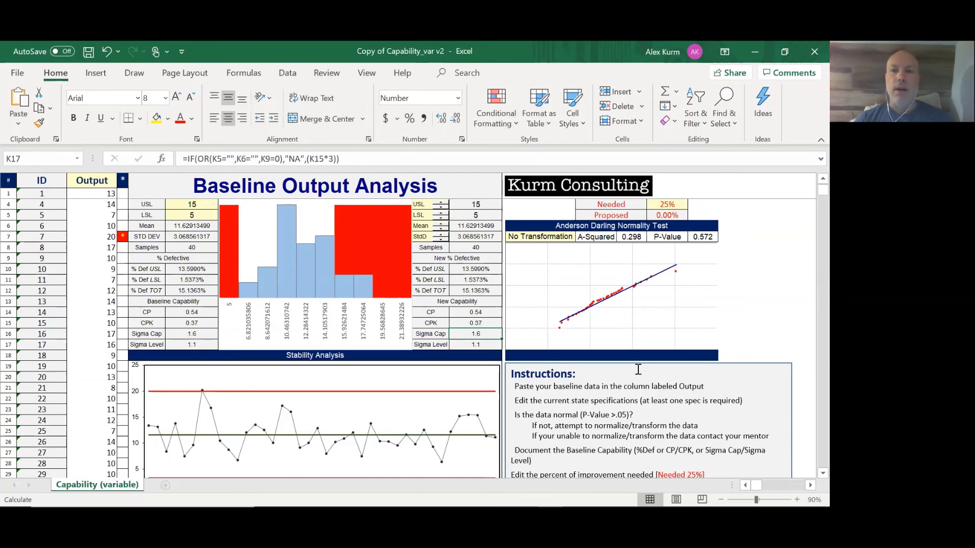
scroll(639, 369, down, 3)
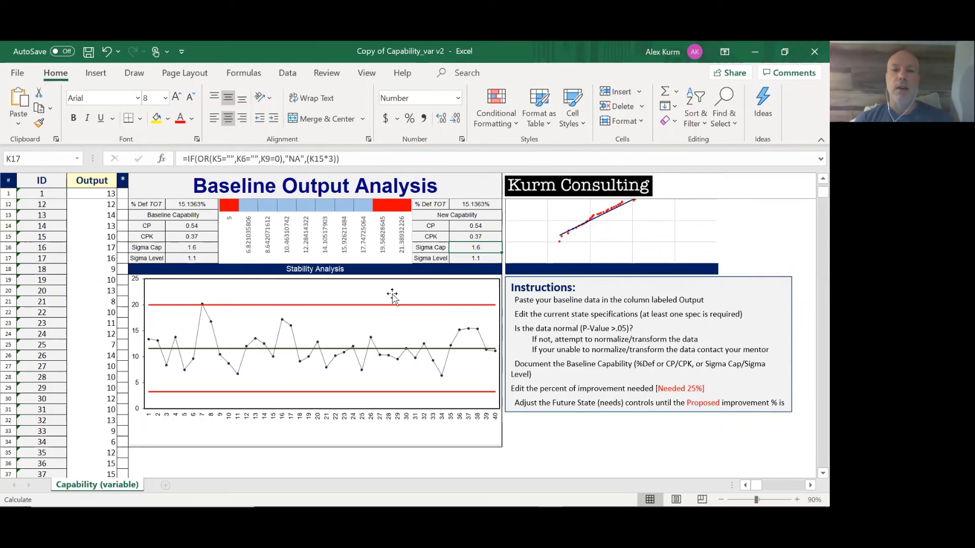
scroll(360, 299, up, 4)
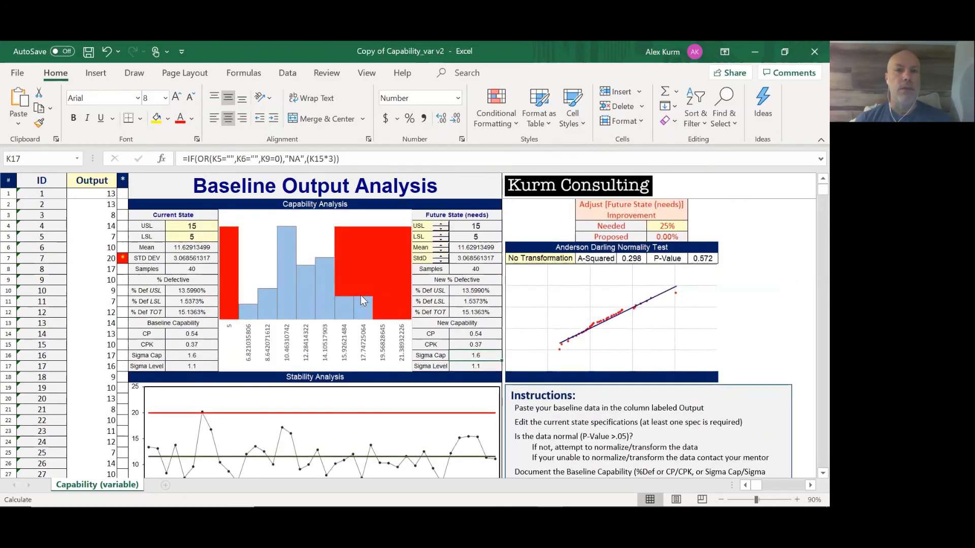